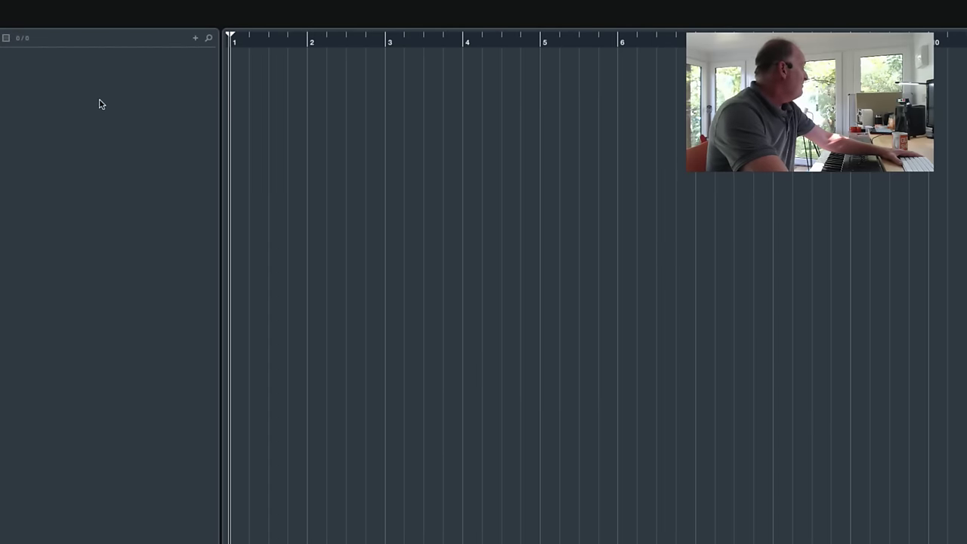
# Add an instrument track running EastWest Play, which becomes Play 01
pyautogui.rightClick(67, 84)
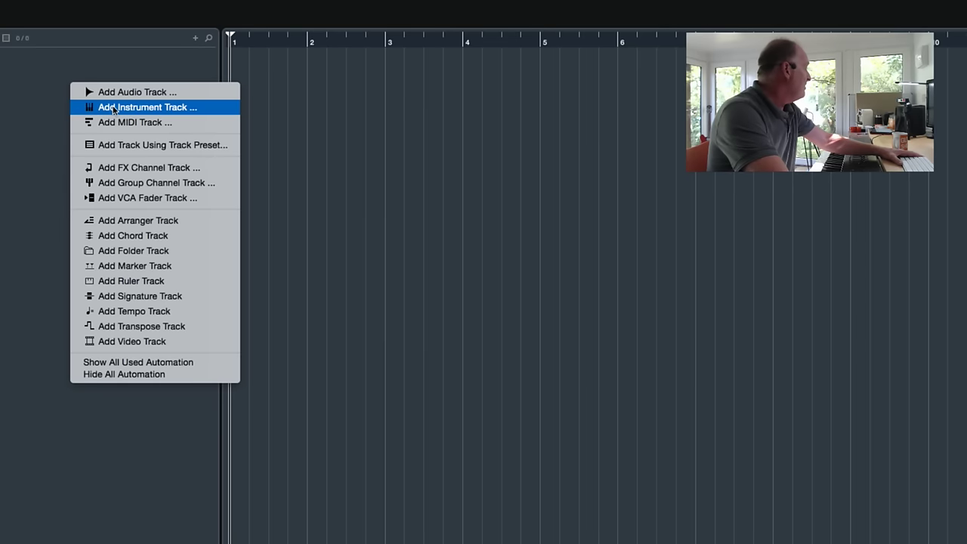
pyautogui.click(112, 108)
pyautogui.click(192, 95)
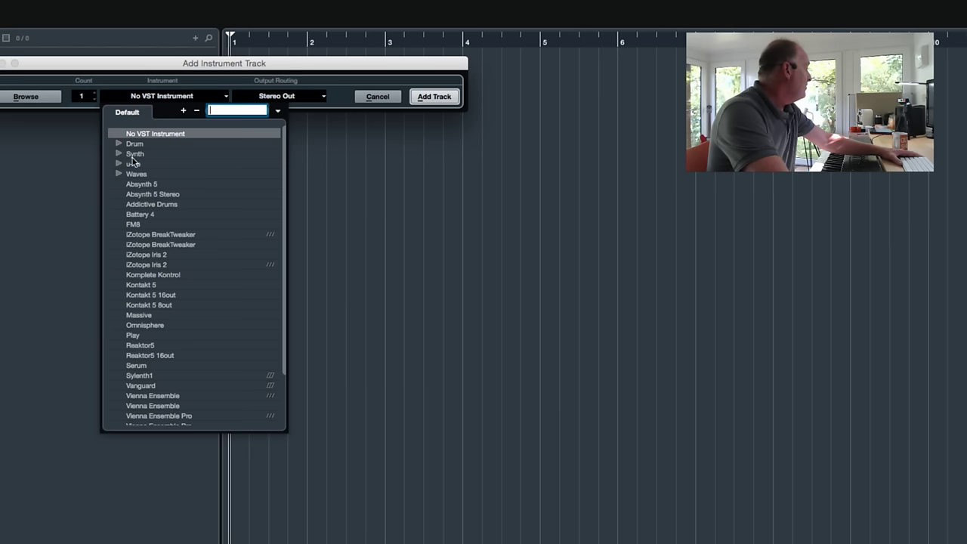
pyautogui.click(139, 336)
pyautogui.click(433, 99)
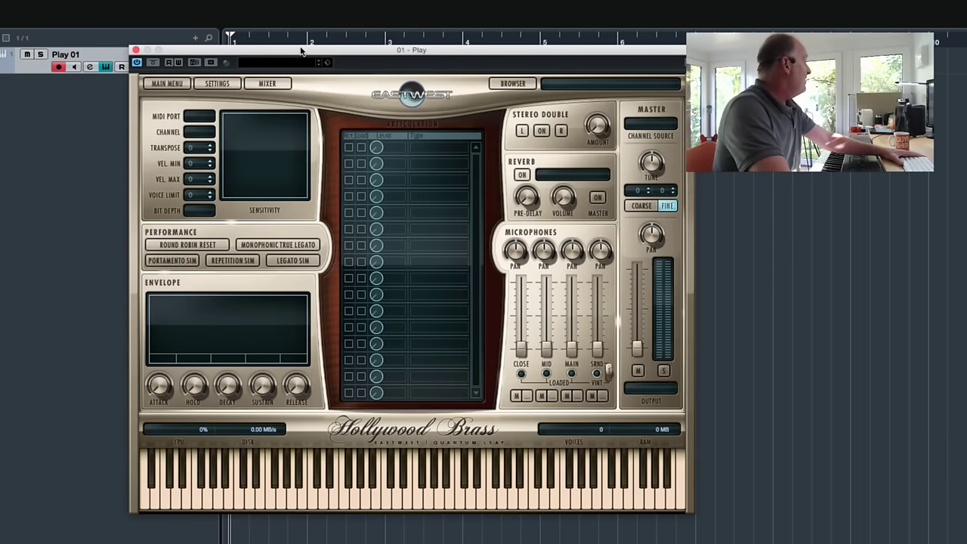
# Load 2FH Leg Slur Accent from 2 French Horns > 05 Legato in Play's browser
pyautogui.moveTo(298, 52); pyautogui.dragTo(274, 74)
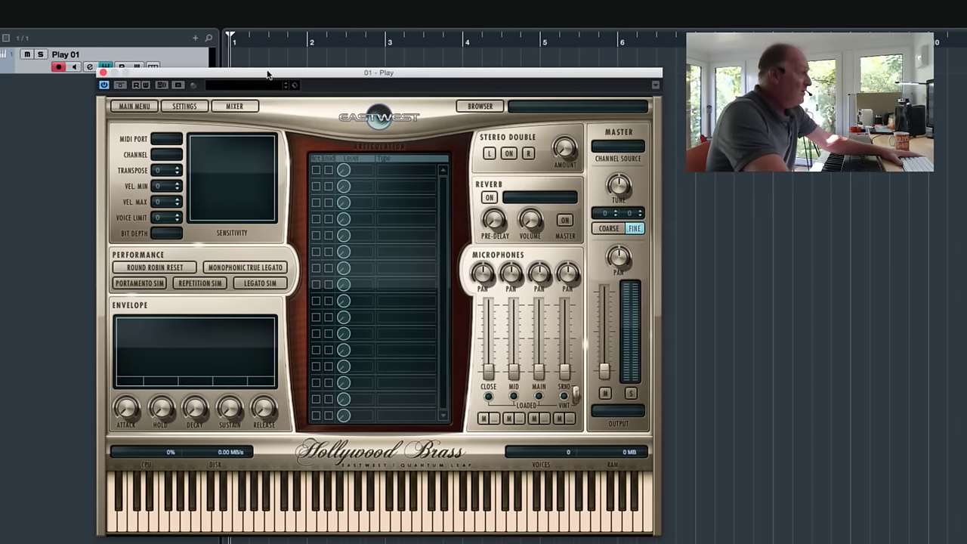
pyautogui.click(484, 106)
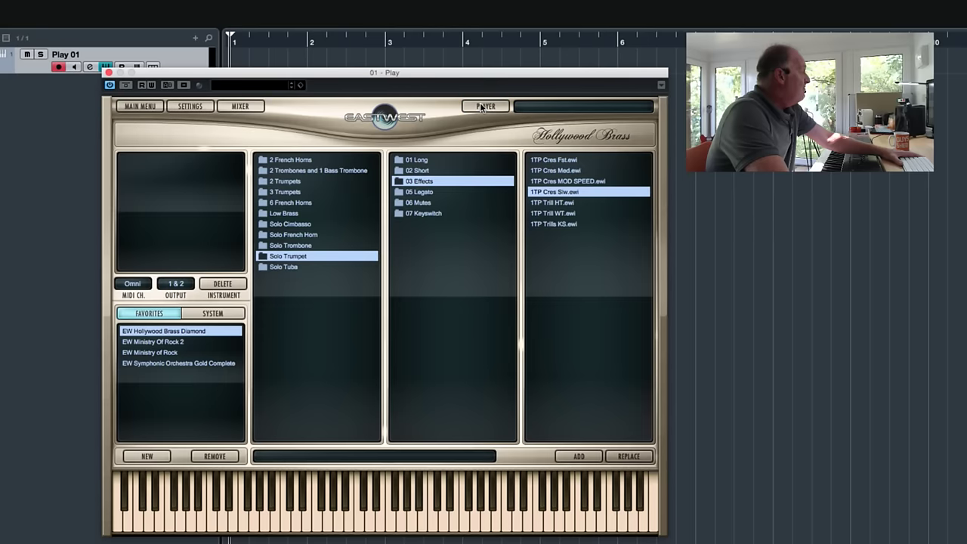
pyautogui.click(298, 170)
pyautogui.click(300, 160)
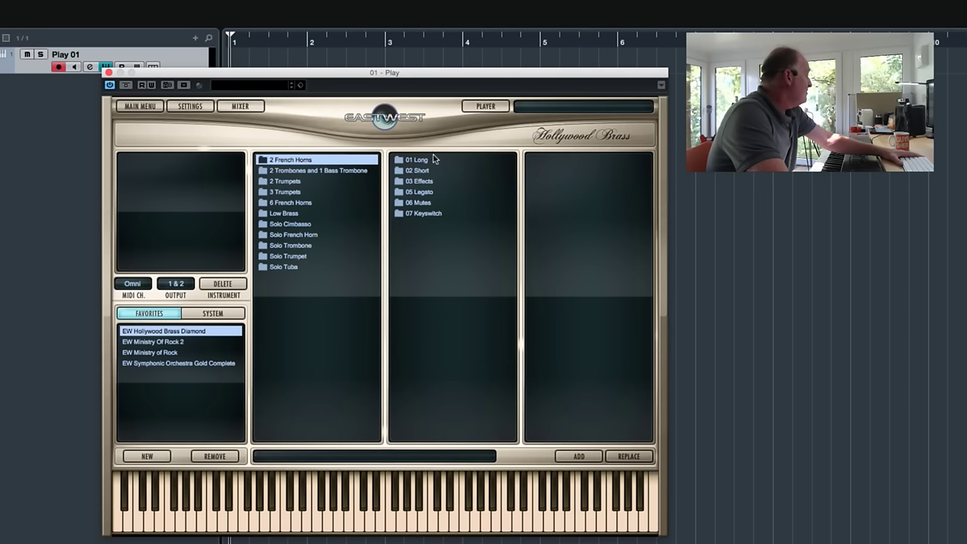
pyautogui.click(426, 192)
pyautogui.doubleClick(569, 161)
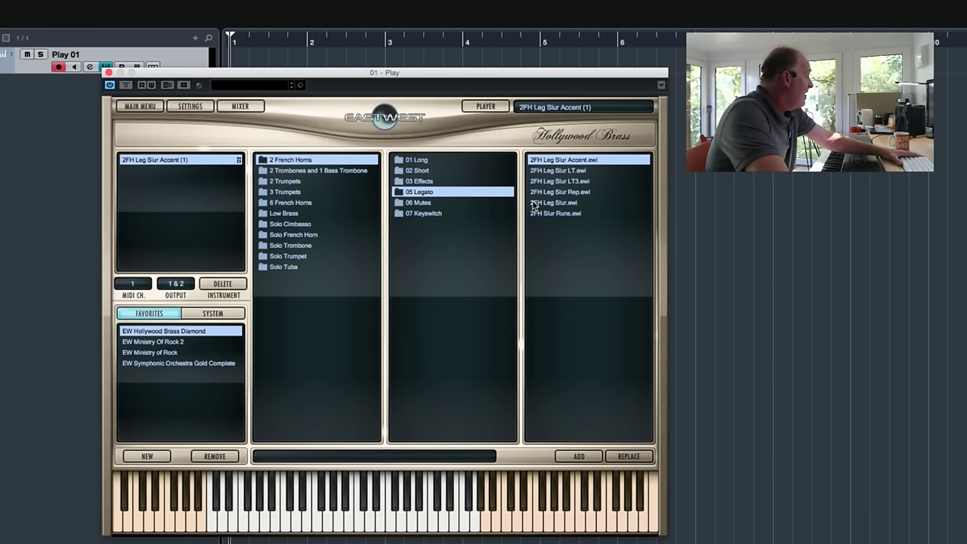
# Add 2TP Leg Slur Accent from 2 Trumpets > 05 Legato as a second instrument
pyautogui.click(294, 183)
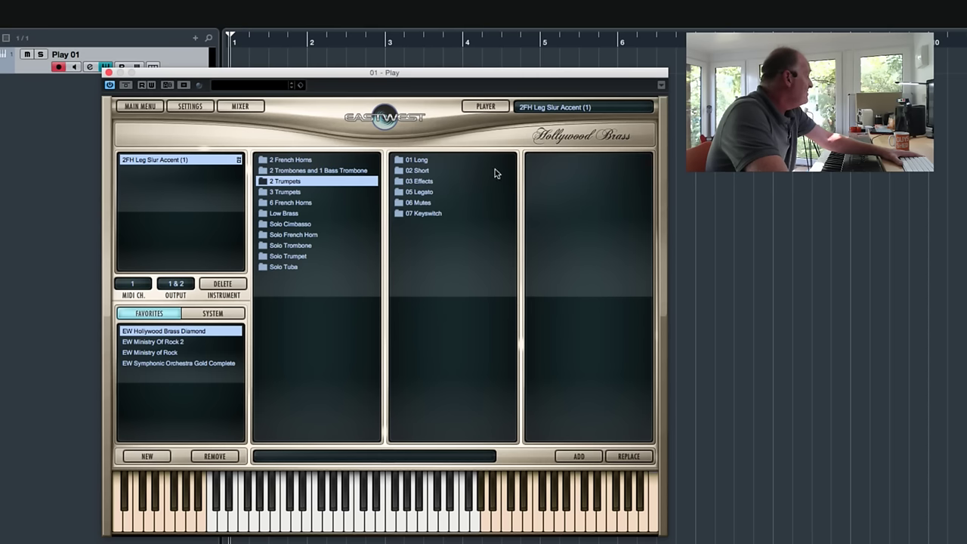
pyautogui.click(423, 193)
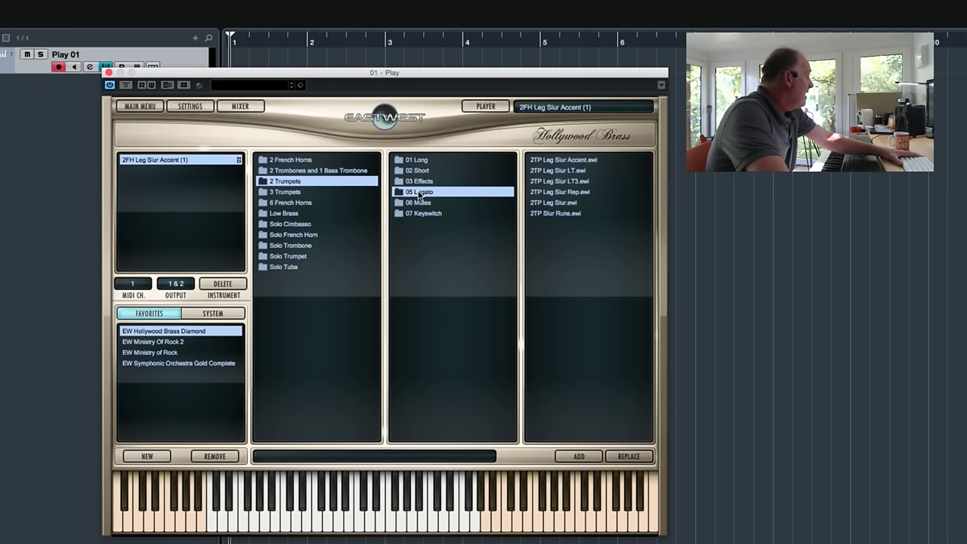
pyautogui.doubleClick(576, 161)
pyautogui.click(429, 326)
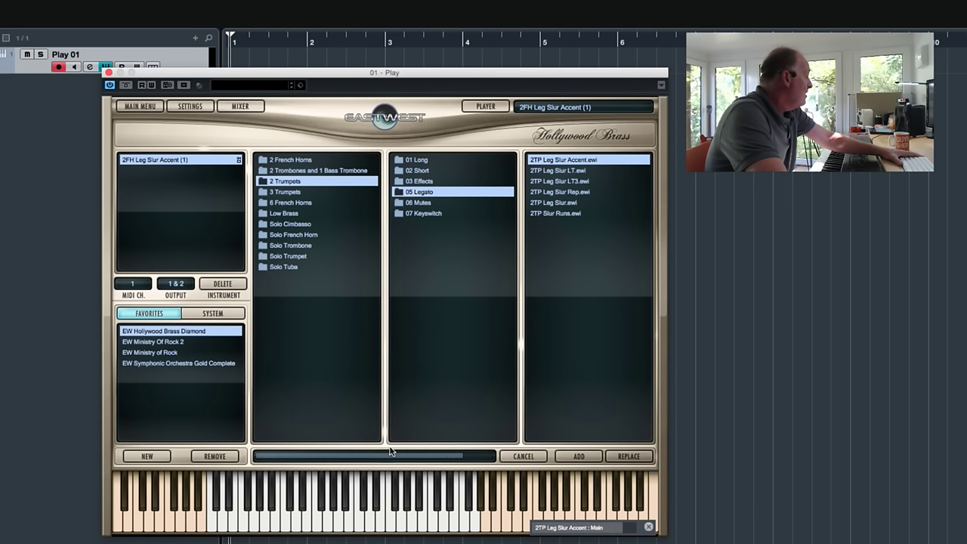
# Add 6FH Leg Slur Accent from 6 French Horns > 05 Legato as a third instrument
pyautogui.click(290, 202)
pyautogui.click(438, 192)
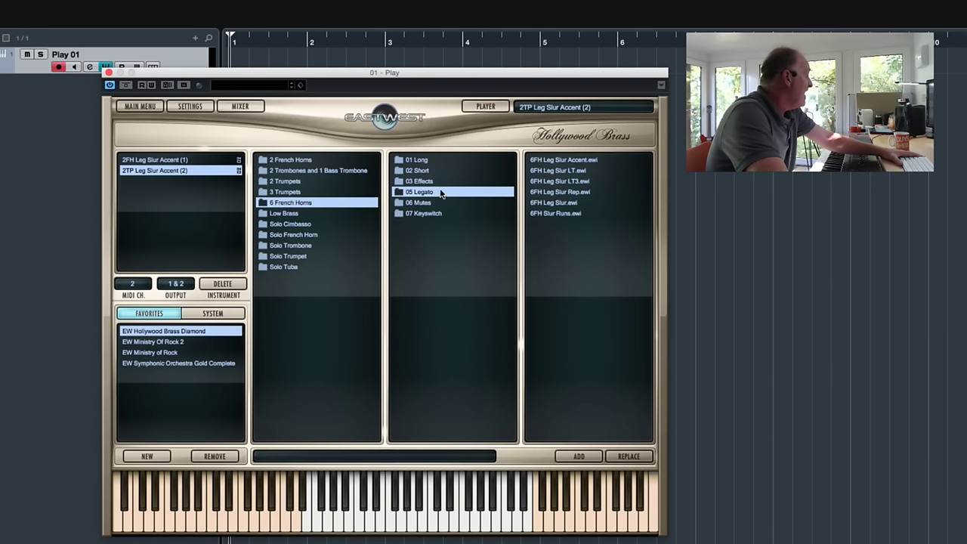
pyautogui.doubleClick(565, 161)
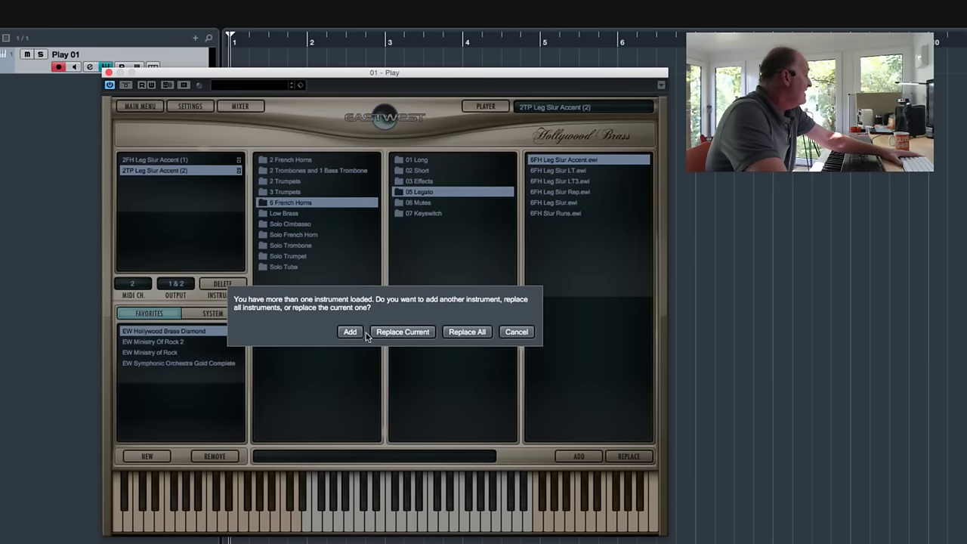
pyautogui.click(354, 332)
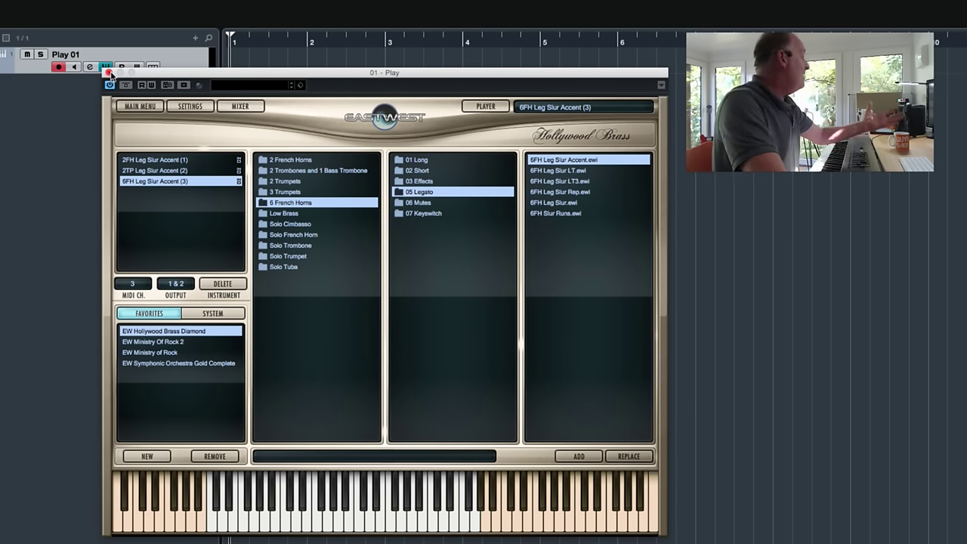
pyautogui.click(191, 107)
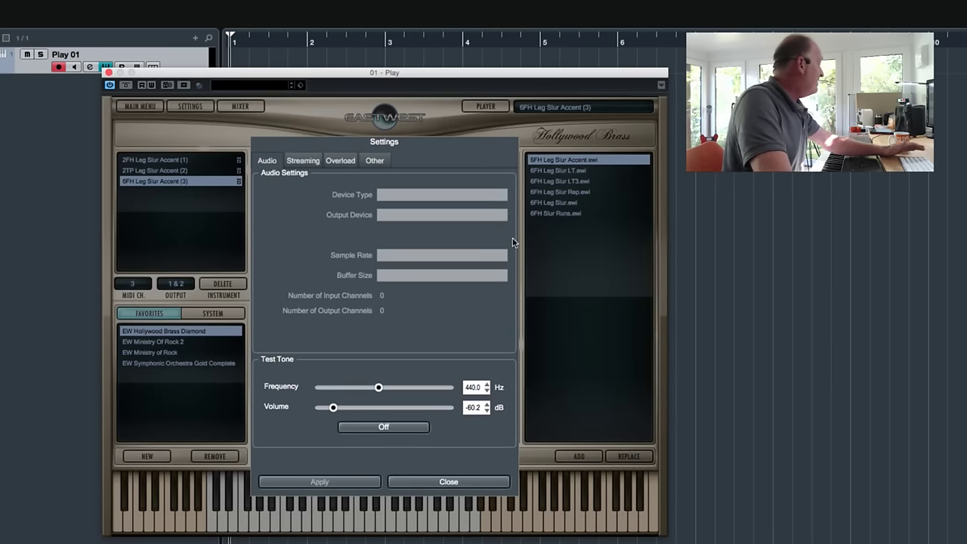
pyautogui.click(304, 160)
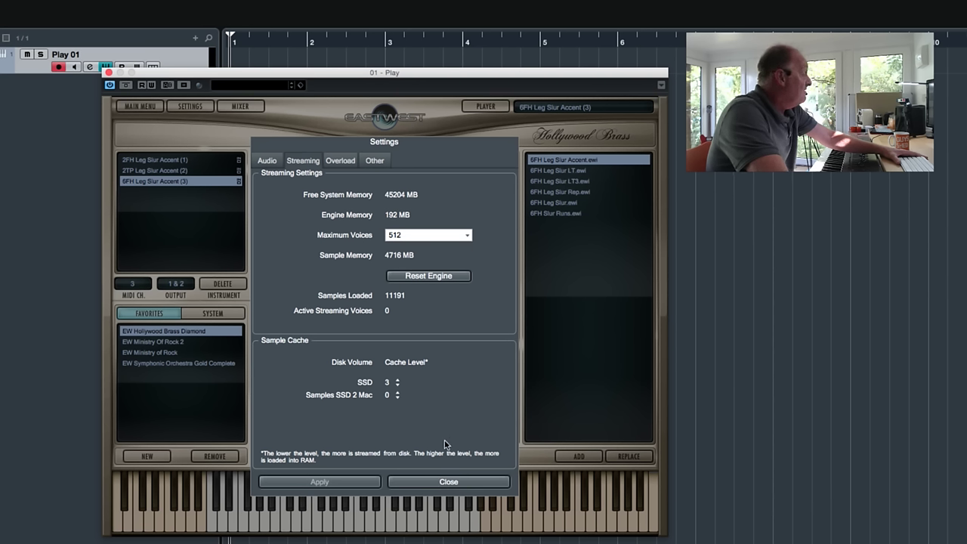
pyautogui.click(445, 481)
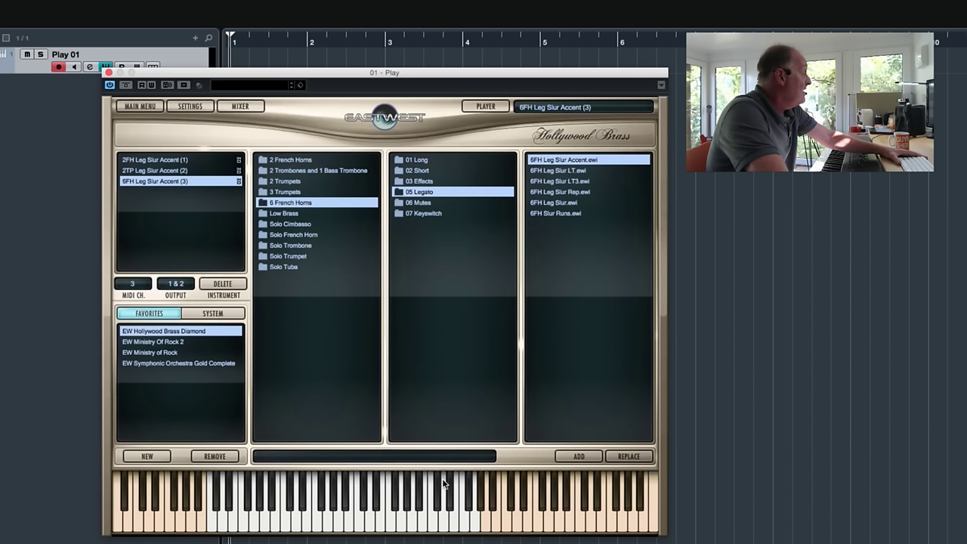
# Close the Play window and close the one-track project without saving
pyautogui.click(107, 73)
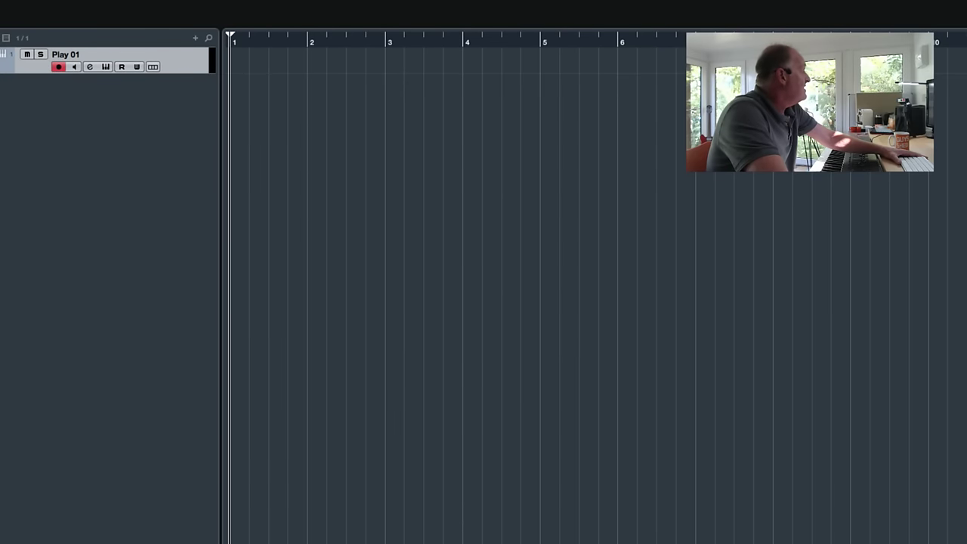
pyautogui.click(3, 1)
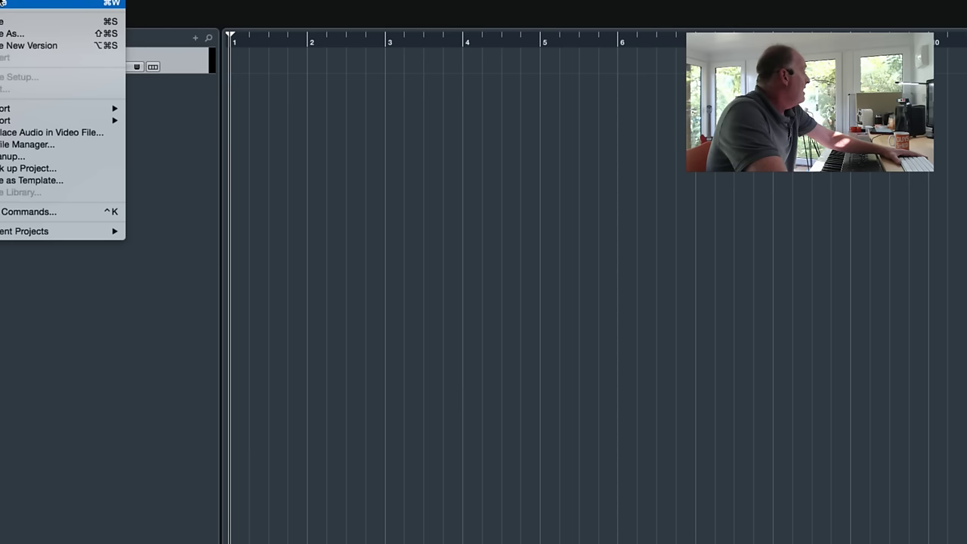
pyautogui.click(3, 2)
pyautogui.click(442, 172)
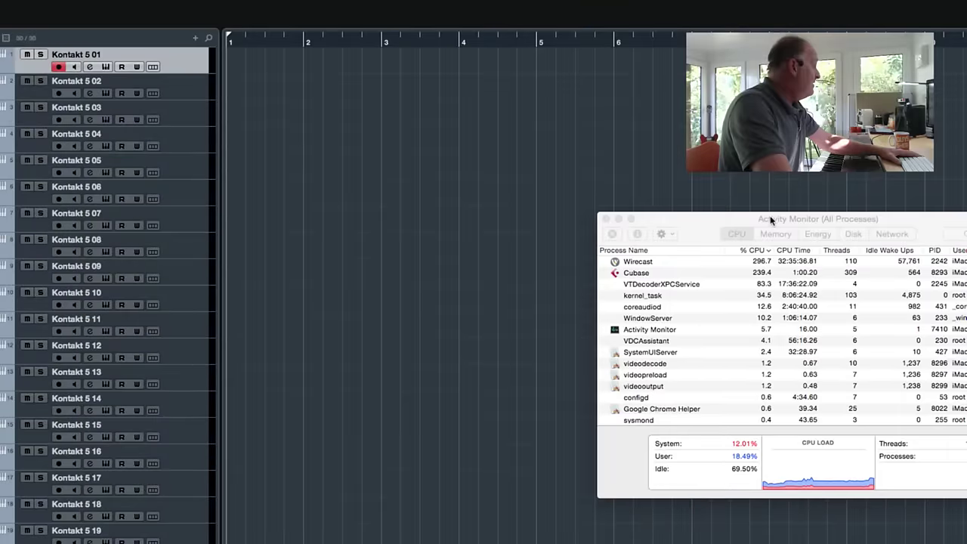
pyautogui.moveTo(749, 219); pyautogui.dragTo(573, 226)
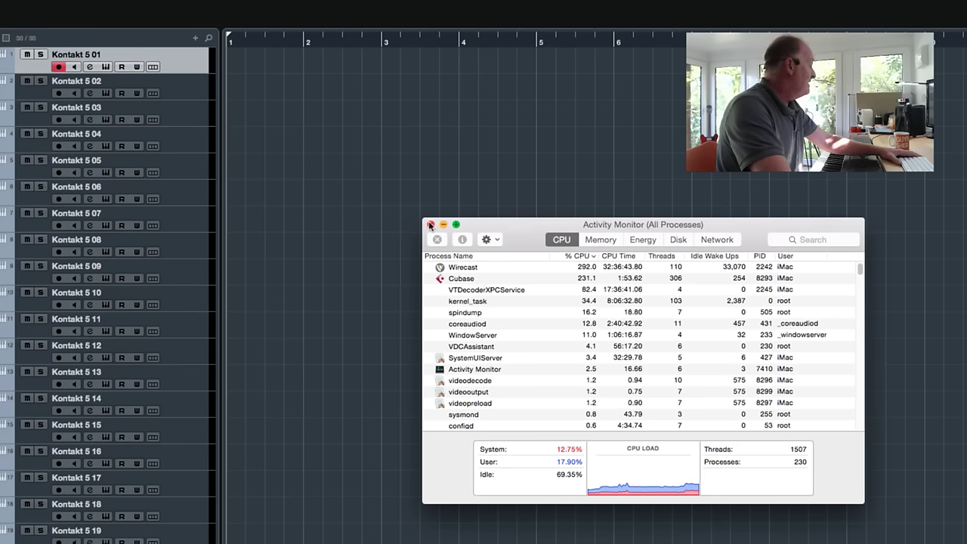
pyautogui.moveTo(484, 224); pyautogui.dragTo(547, 212)
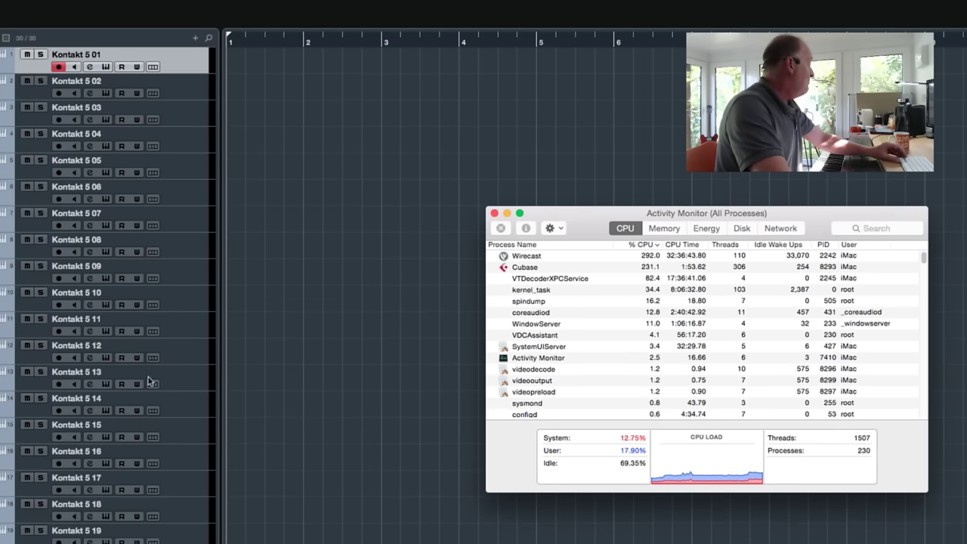
# Remove all the selected Kontakt 5 tracks from the project
pyautogui.click(186, 506)
pyautogui.rightClick(180, 299)
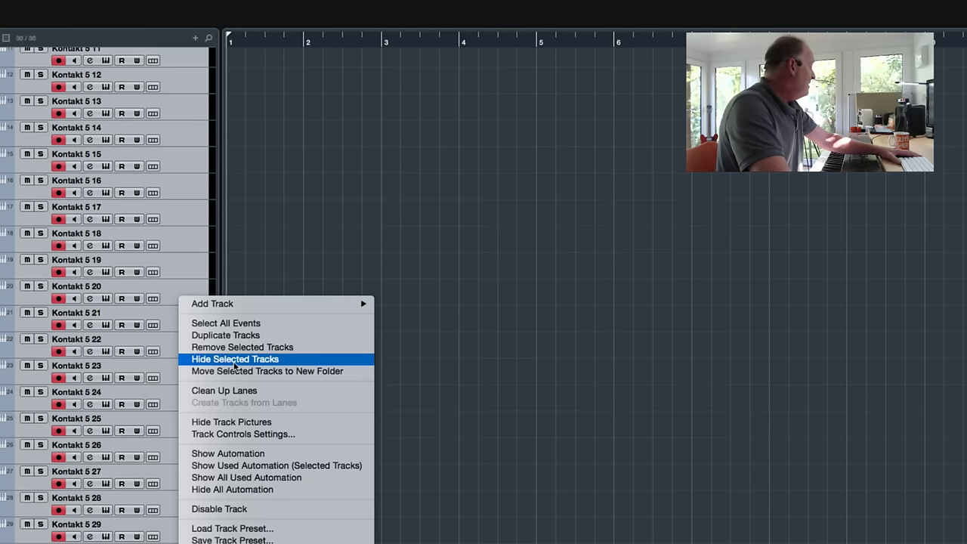
pyautogui.click(231, 347)
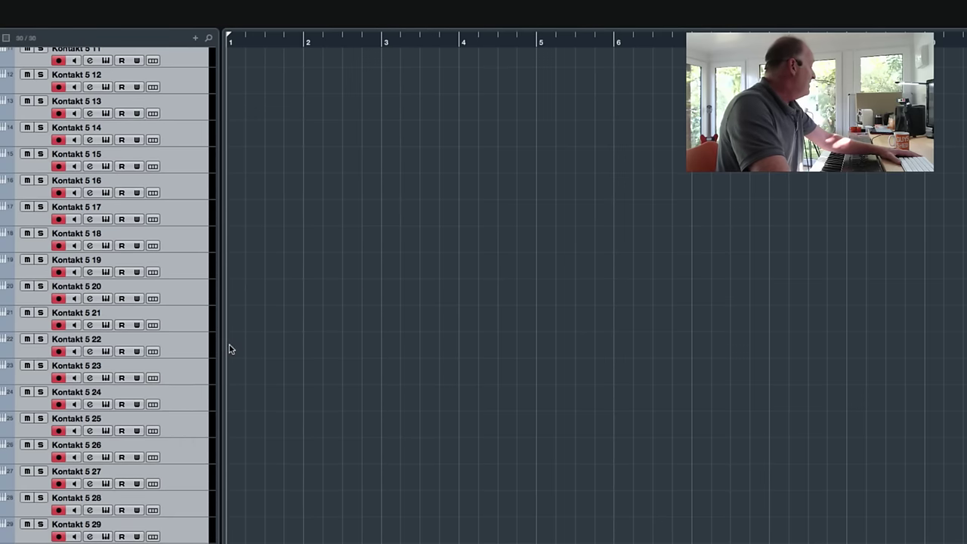
# Add a batch of EastWest Play instrument tracks via the Count field, then check Activity Monitor
pyautogui.rightClick(166, 130)
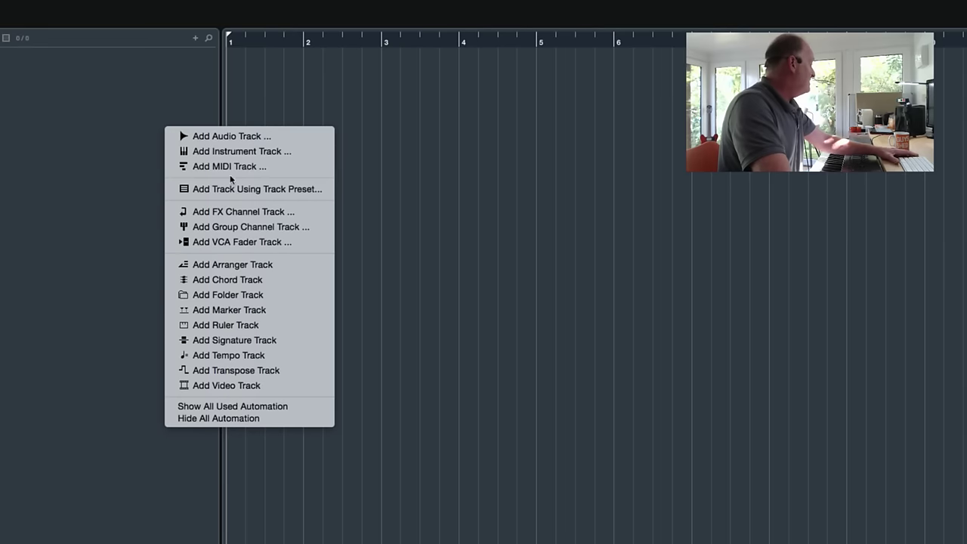
pyautogui.click(229, 153)
pyautogui.click(174, 98)
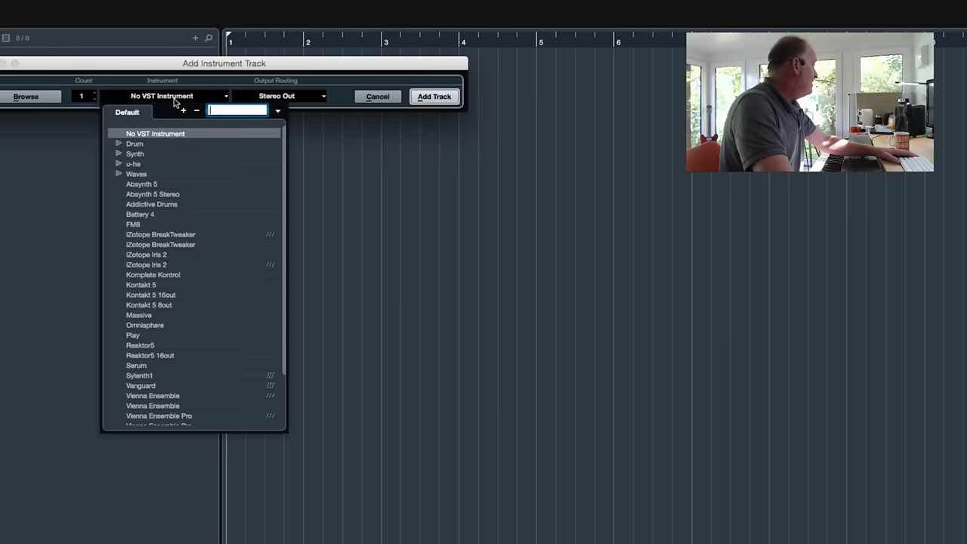
pyautogui.click(163, 334)
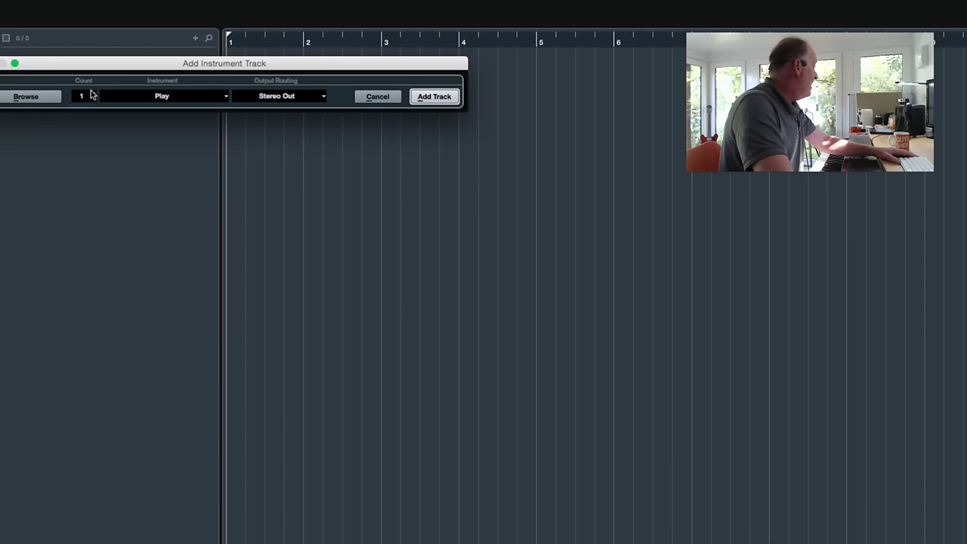
pyautogui.click(83, 96)
pyautogui.write('16')
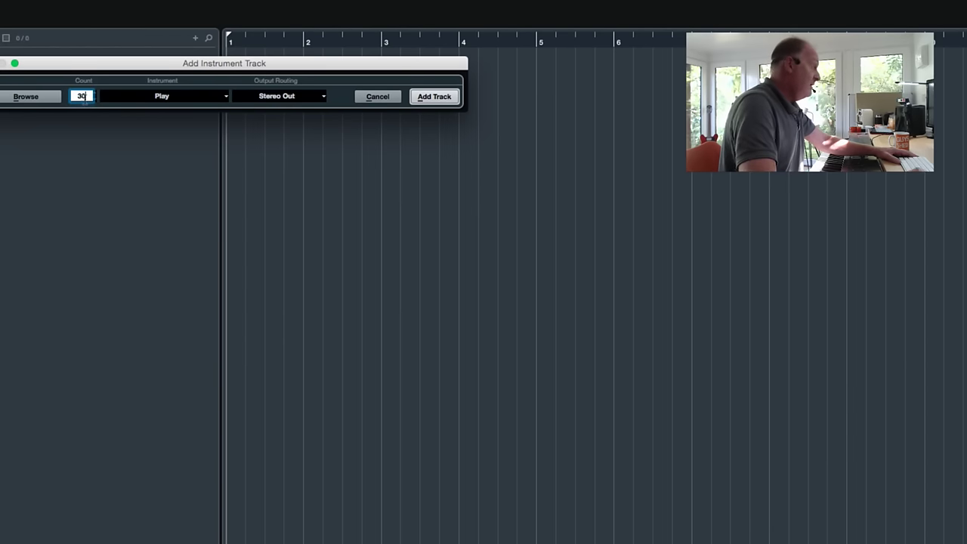
pyautogui.press('Return')
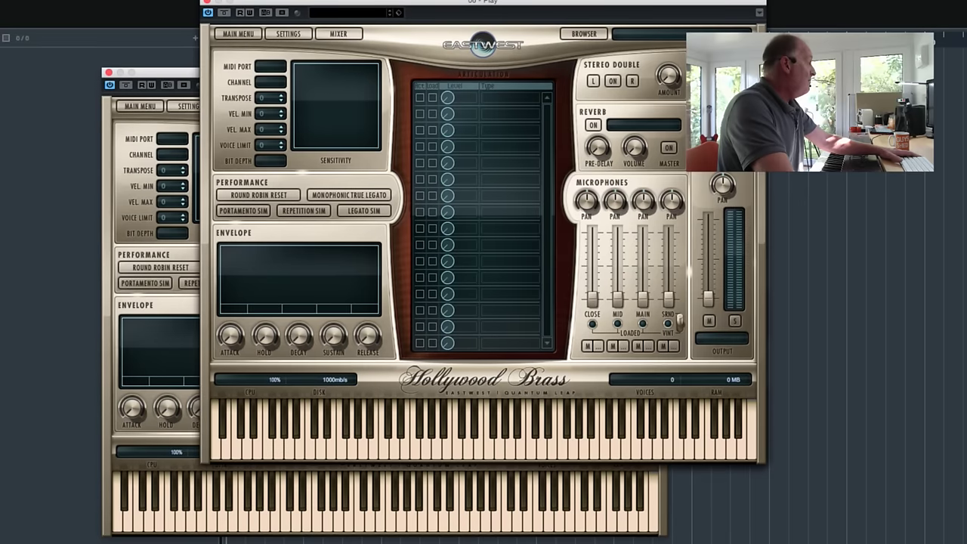
pyautogui.press('super+Tab')
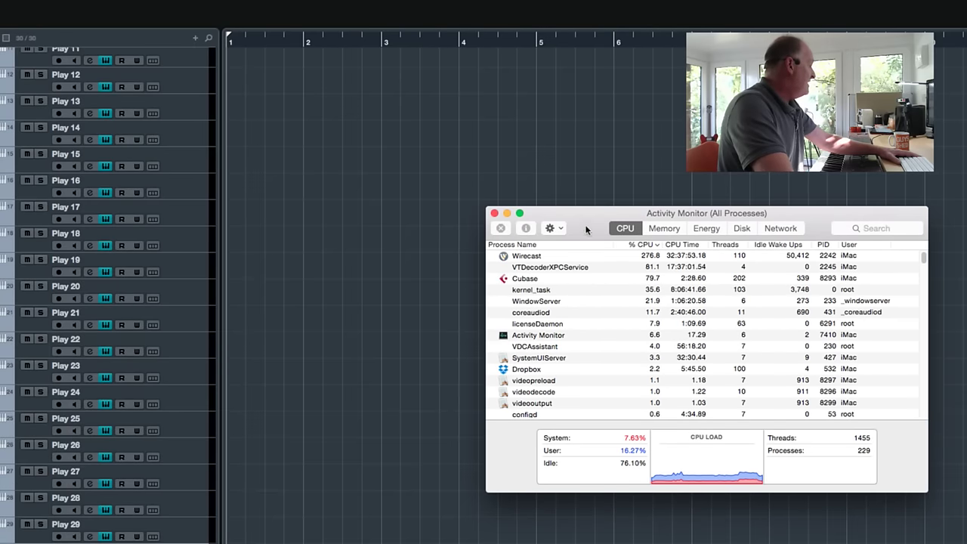
pyautogui.moveTo(587, 232); pyautogui.dragTo(601, 221)
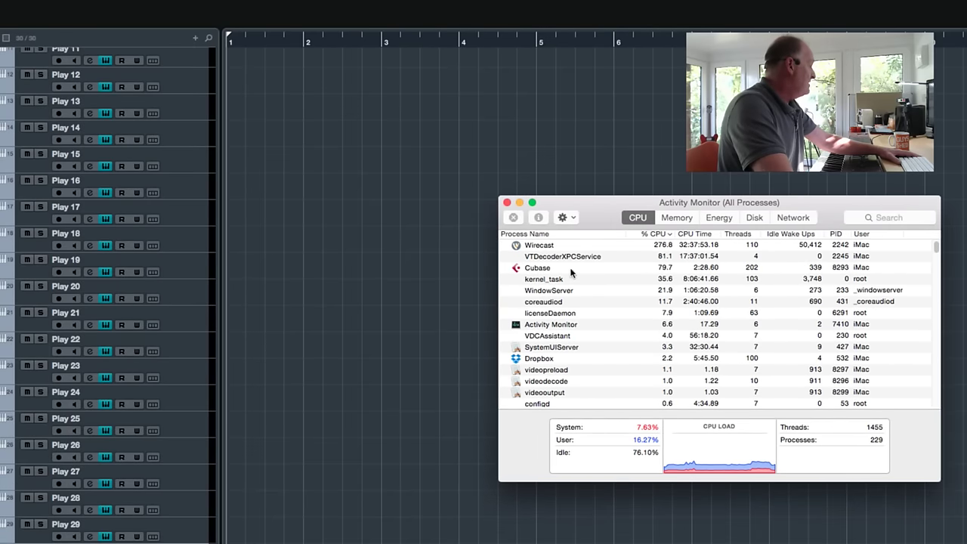